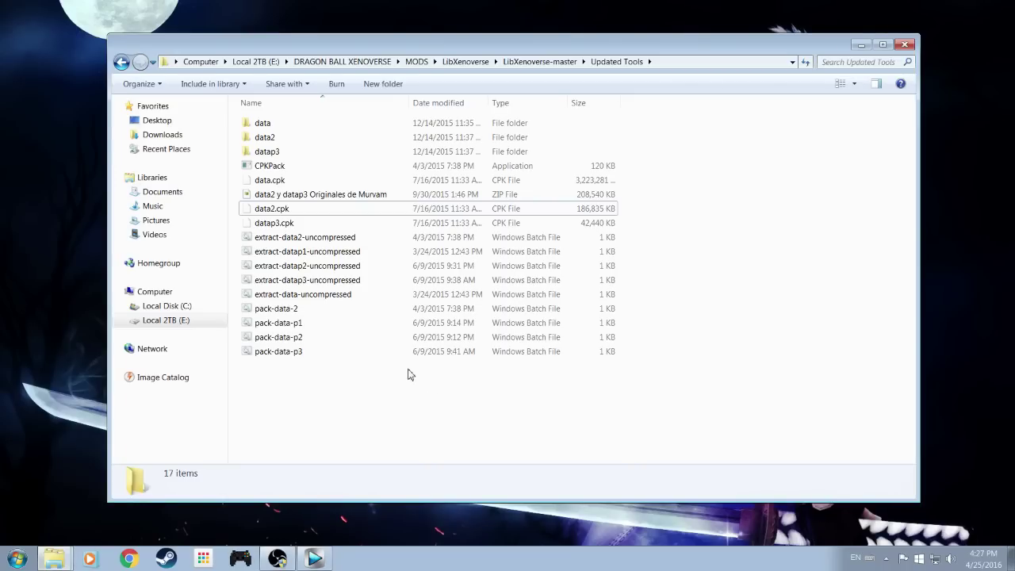
# Step: Look through the character folders in data2\data\chara and return to the Updated Tools folder
pyautogui.doubleClick(277, 142)
pyautogui.doubleClick(276, 125)
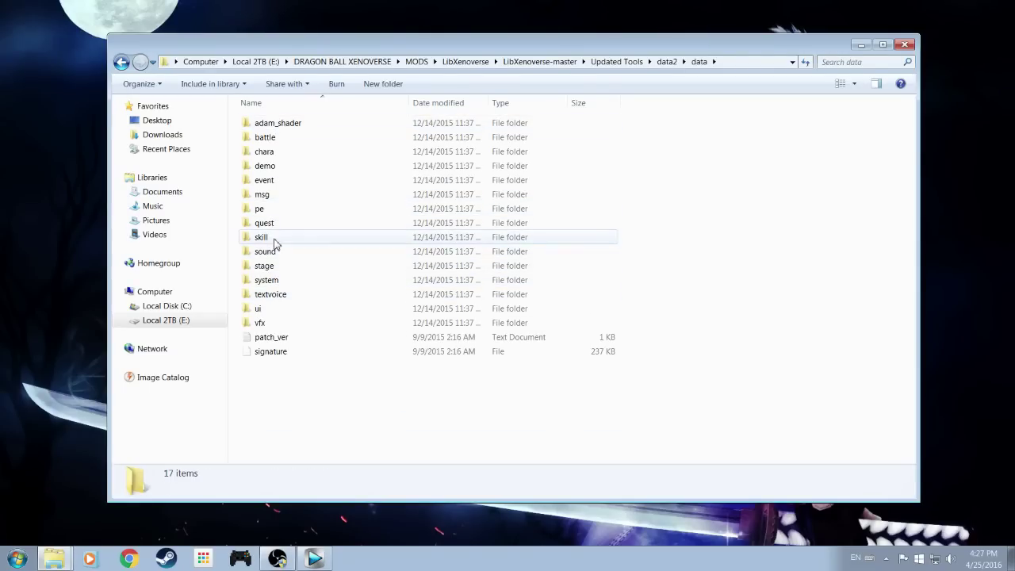
pyautogui.doubleClick(278, 153)
pyautogui.scroll(-6, 324, 254)
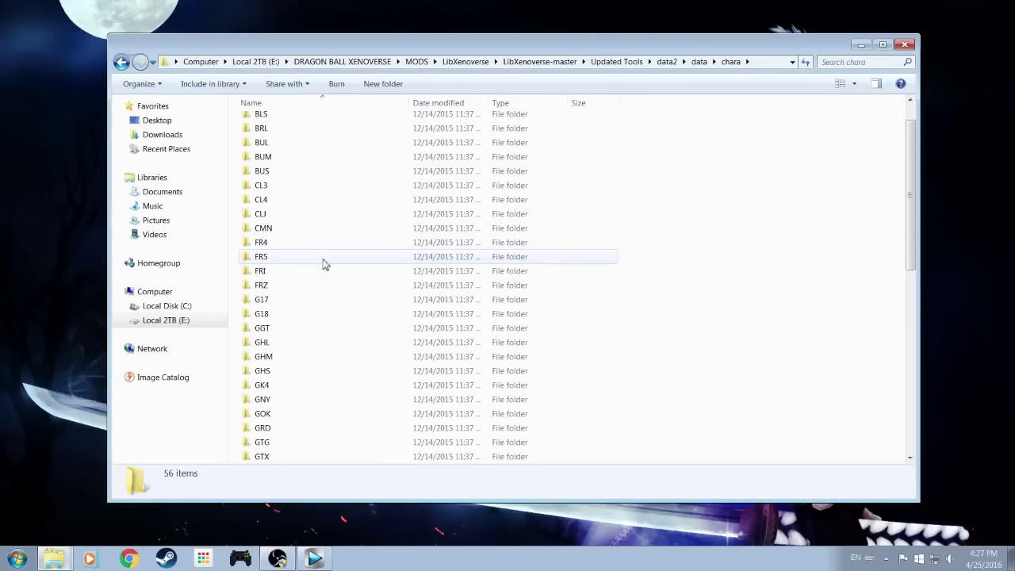
pyautogui.scroll(-6, 324, 265)
pyautogui.scroll(10, 324, 265)
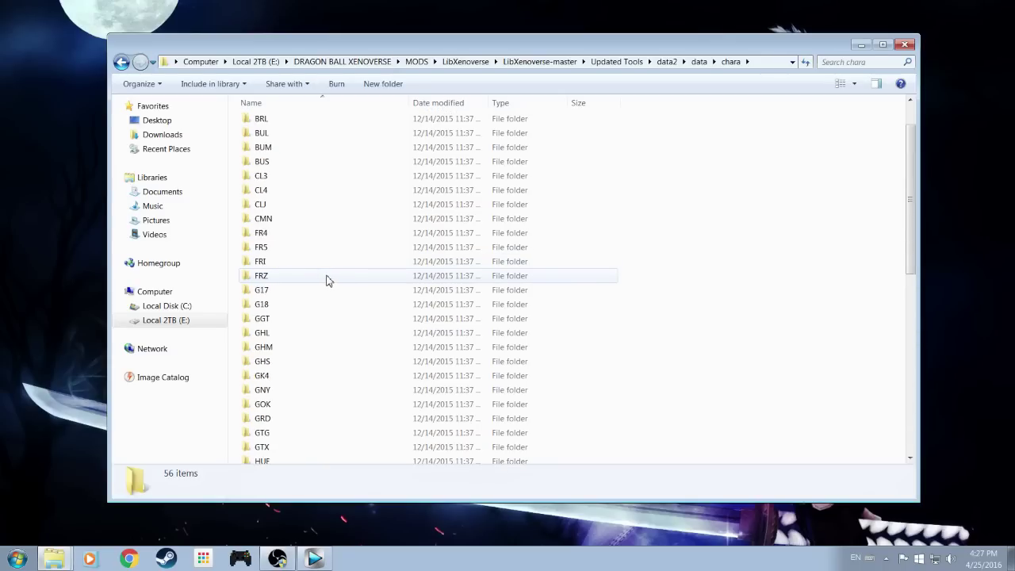
pyautogui.click(121, 62)
pyautogui.click(121, 62)
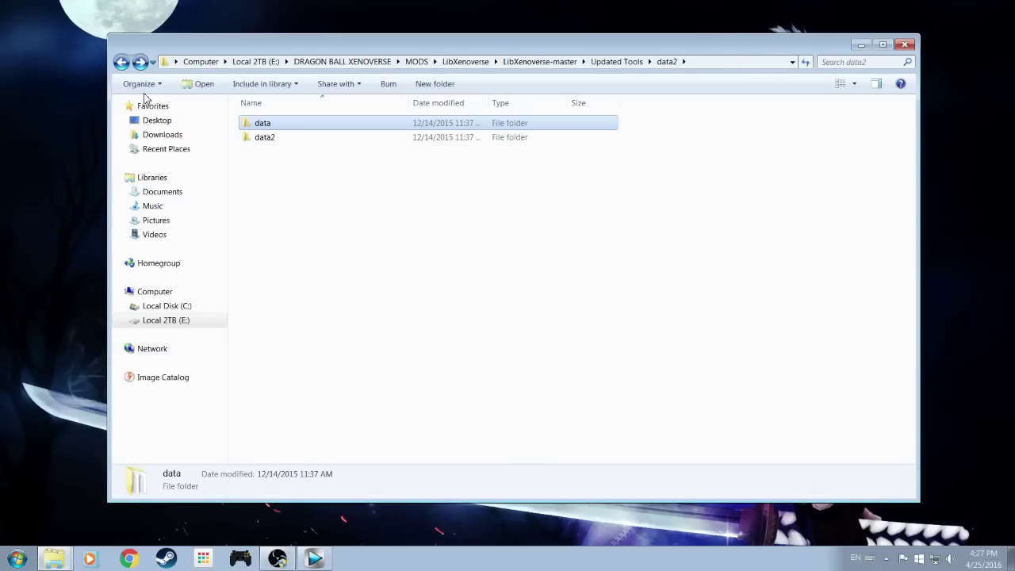
pyautogui.click(121, 61)
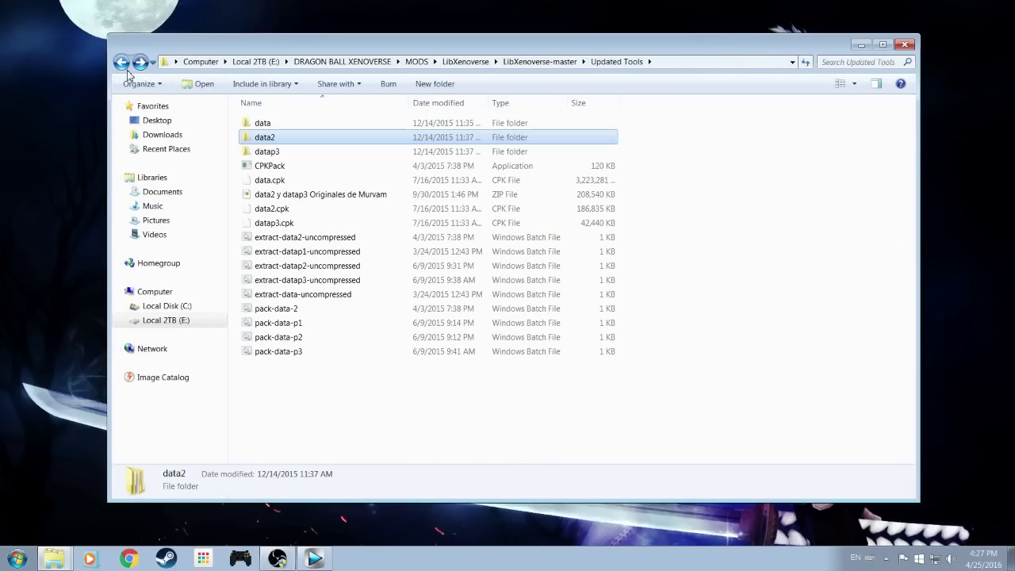
# Step: Inspect the data2.cpk and datap3.cpk archives, the originals ZIP file and the matching data2 and datap3 folders
pyautogui.click(286, 158)
pyautogui.click(294, 209)
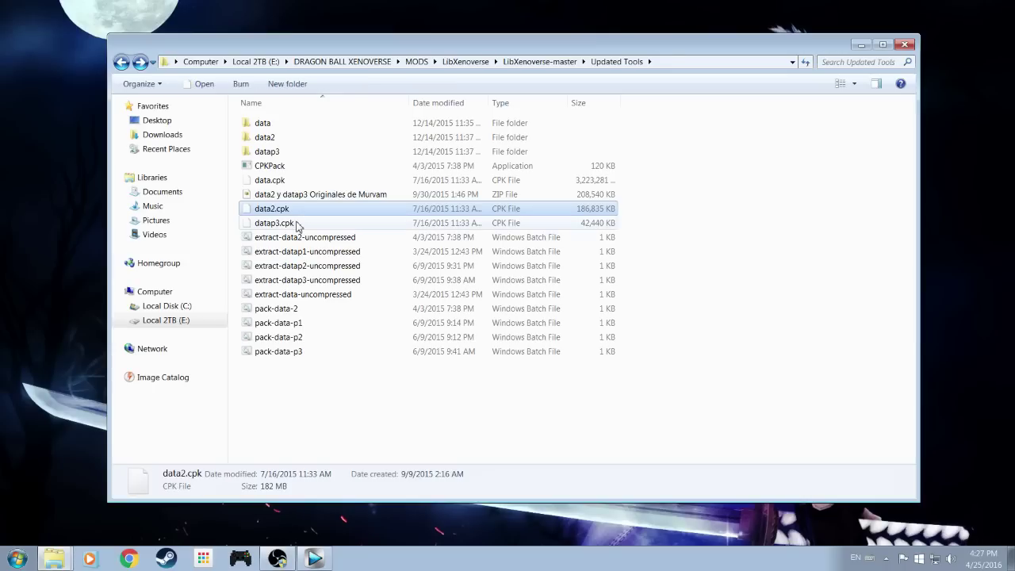
pyautogui.click(296, 223)
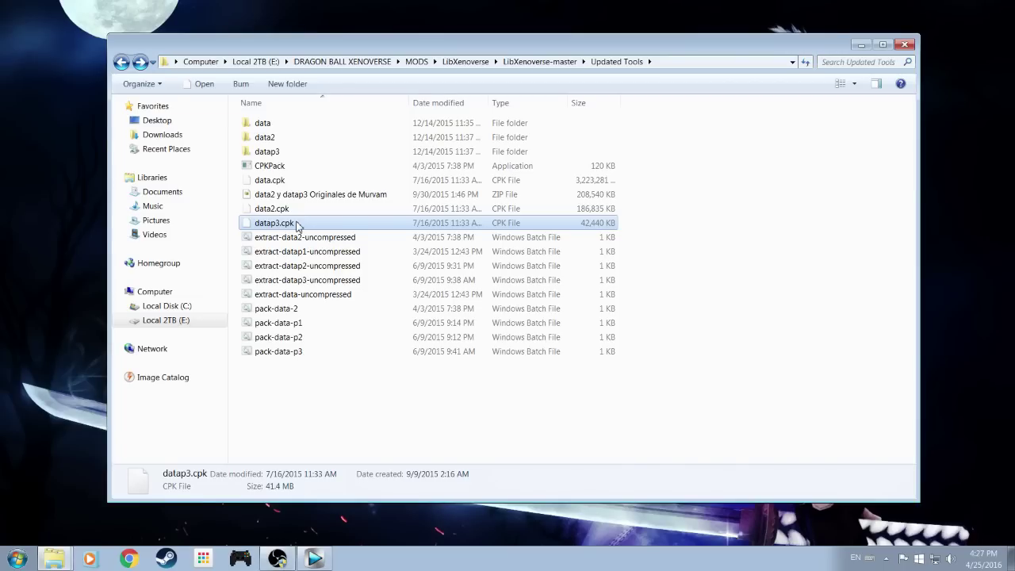
pyautogui.click(274, 208)
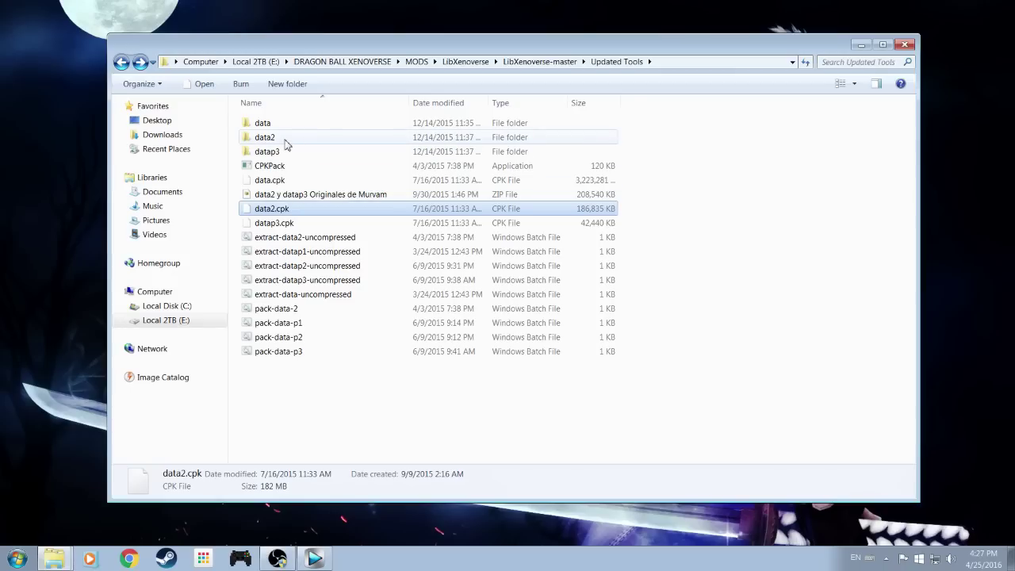
pyautogui.click(286, 140)
pyautogui.click(291, 198)
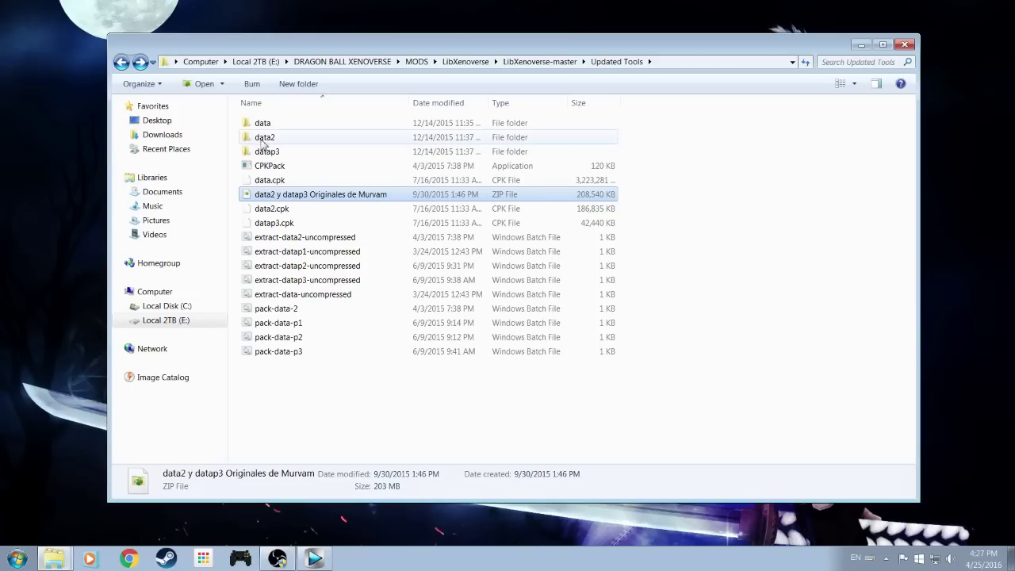
pyautogui.moveTo(233, 135); pyautogui.dragTo(282, 154)
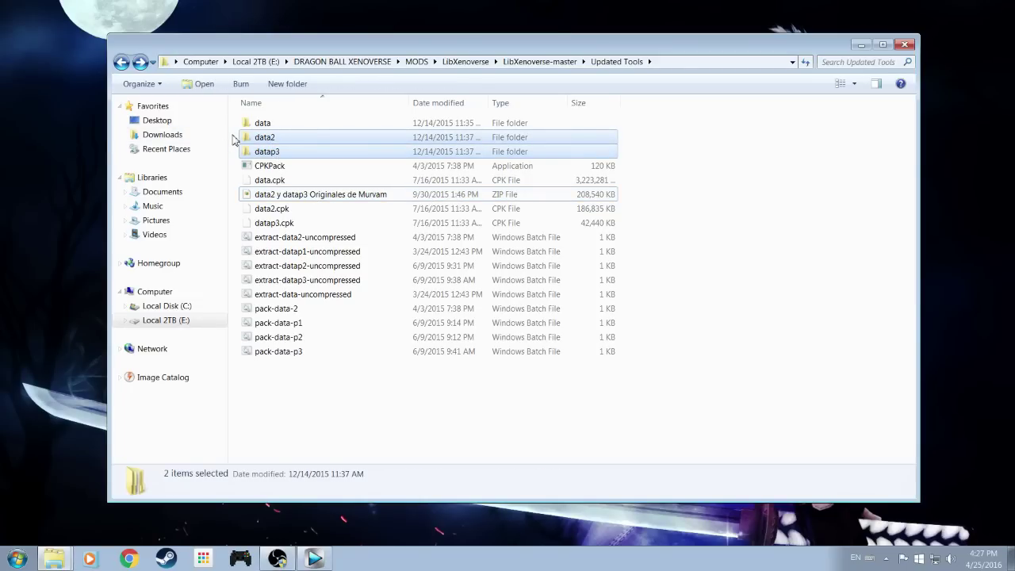
pyautogui.click(231, 138)
# Step: View the character folders in datap3\data\chara and return to the Updated Tools folder
pyautogui.doubleClick(276, 154)
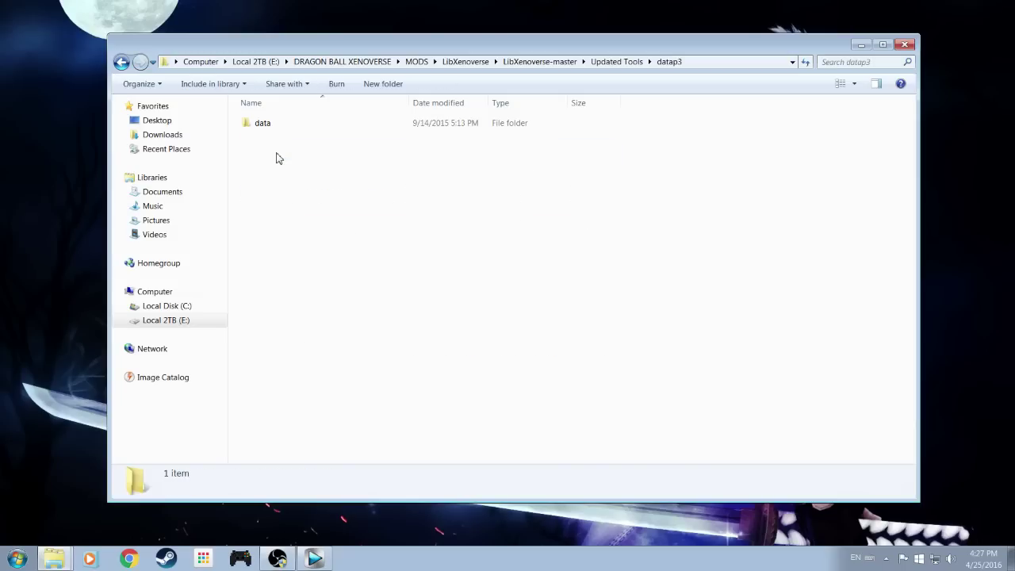
pyautogui.doubleClick(275, 122)
pyautogui.doubleClick(273, 126)
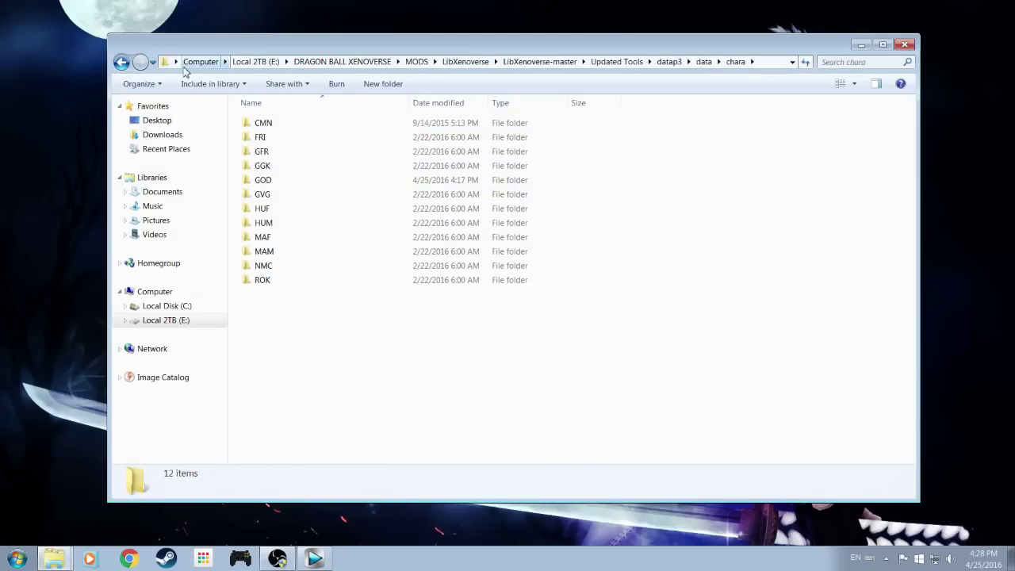
pyautogui.click(123, 65)
pyautogui.click(122, 63)
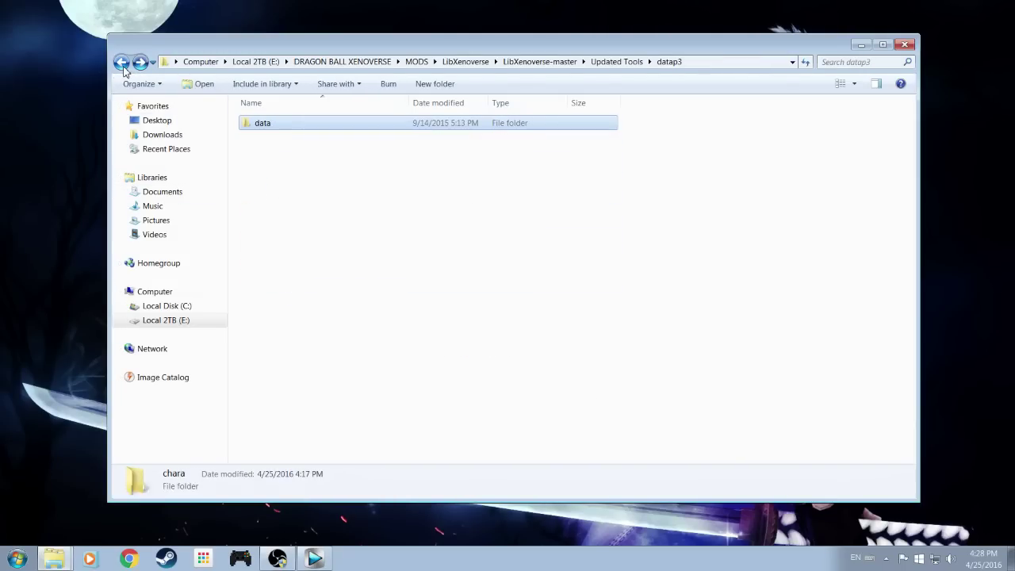
pyautogui.click(122, 63)
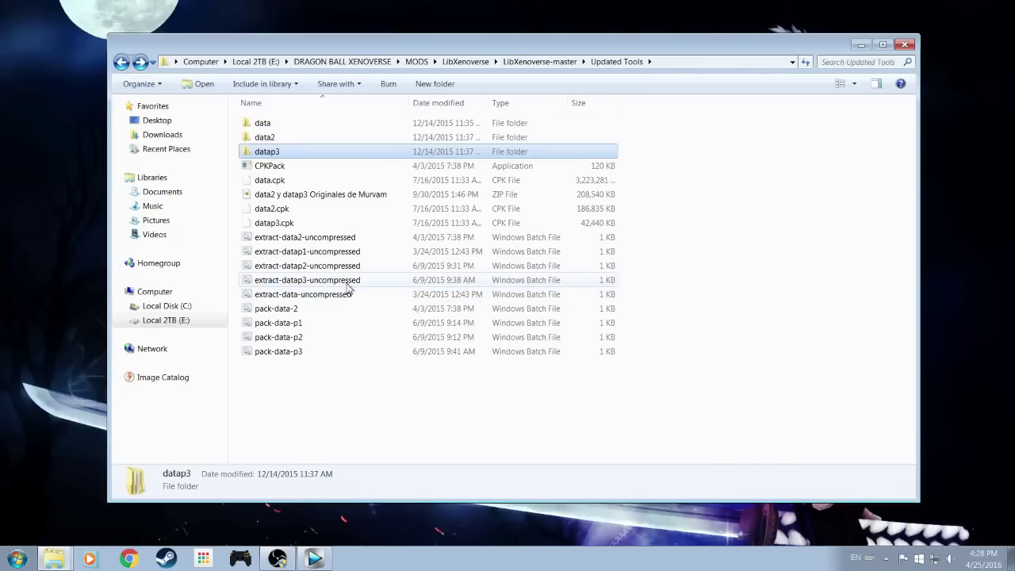
# Step: Check the file details of data2.cpk and datap3.cpk against the data2 folder and the originals ZIP file
pyautogui.click(286, 210)
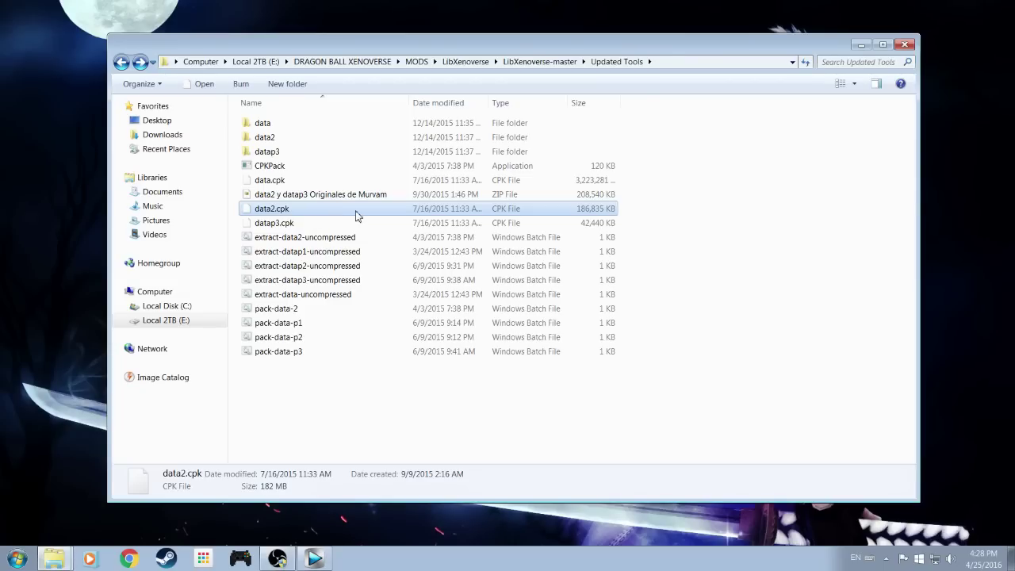
pyautogui.click(281, 223)
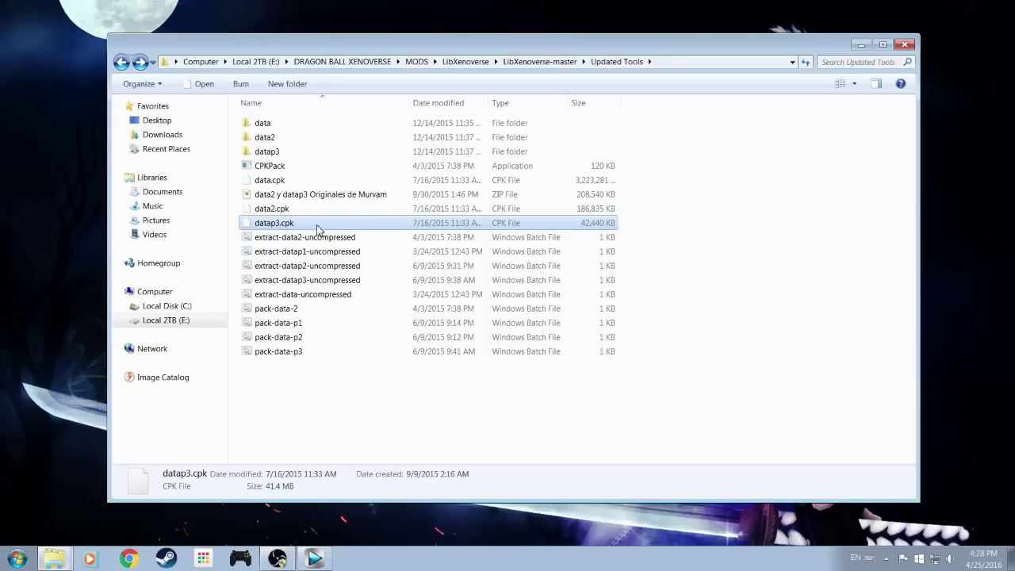
pyautogui.click(297, 211)
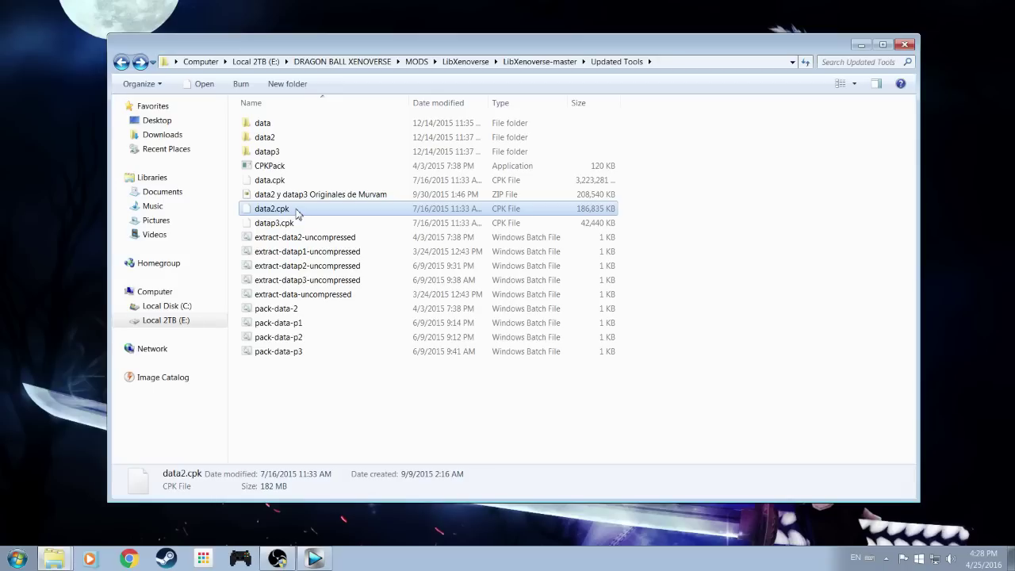
pyautogui.click(291, 141)
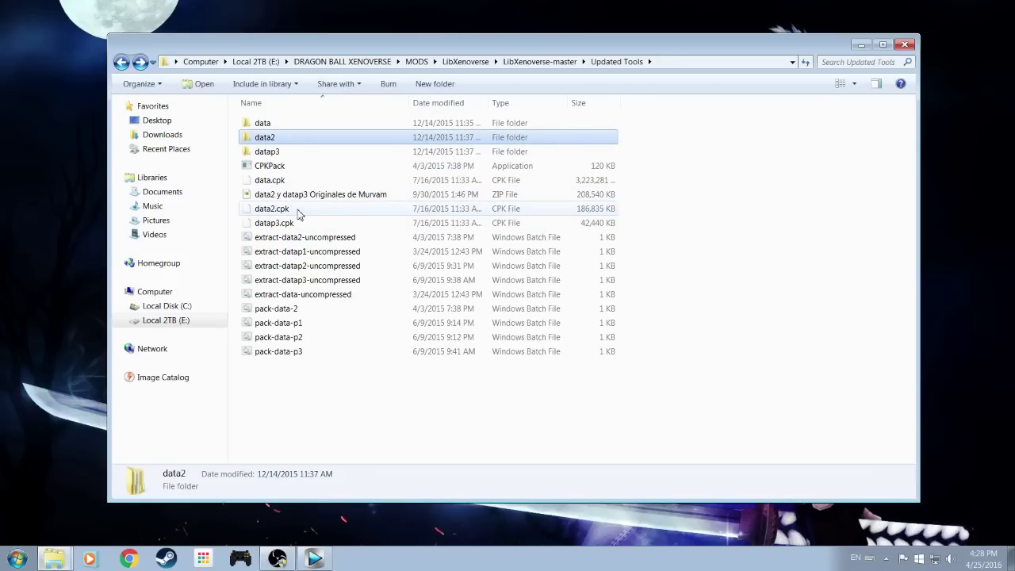
pyautogui.click(301, 211)
pyautogui.press('Down')
pyautogui.click(301, 211)
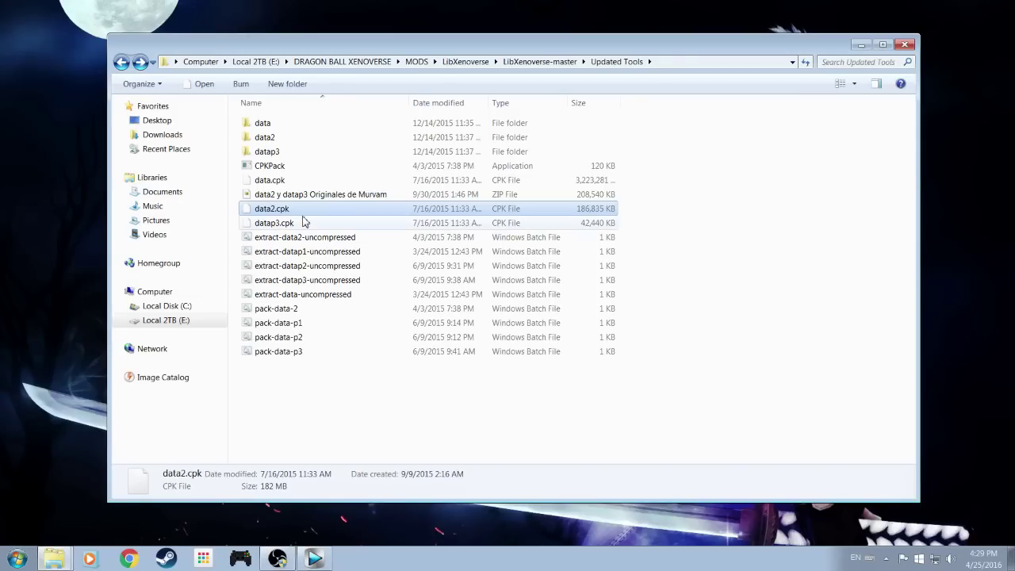
pyautogui.click(305, 223)
pyautogui.click(324, 196)
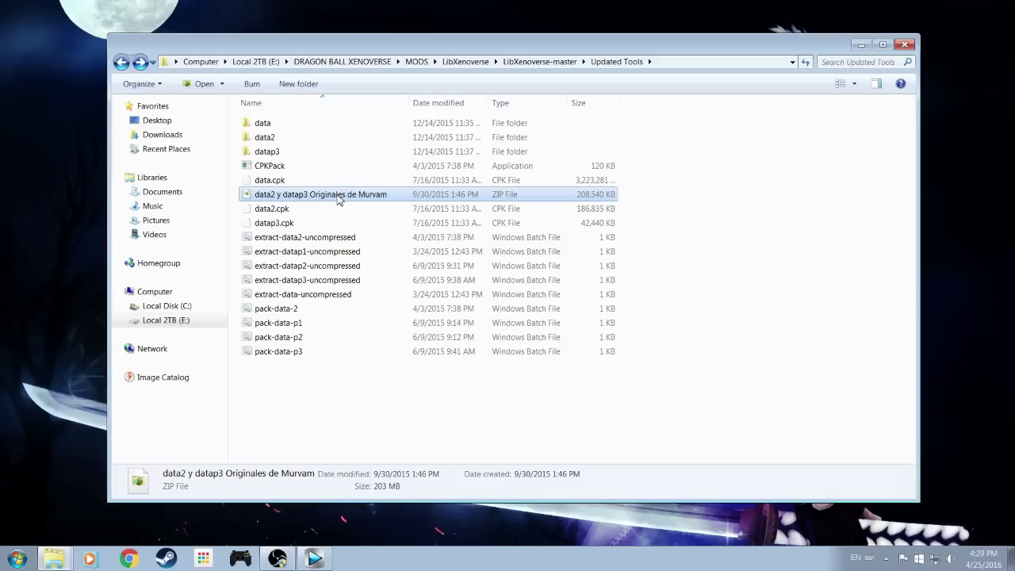
# Step: Copy the data2 and datap3 folders from Updated Tools and bring up the Dragonball Xenoverse Bundle Edition folder
pyautogui.moveTo(237, 134)
pyautogui.mouseDown()
pyautogui.moveTo(301, 166)
pyautogui.moveTo(232, 138)
pyautogui.mouseUp()
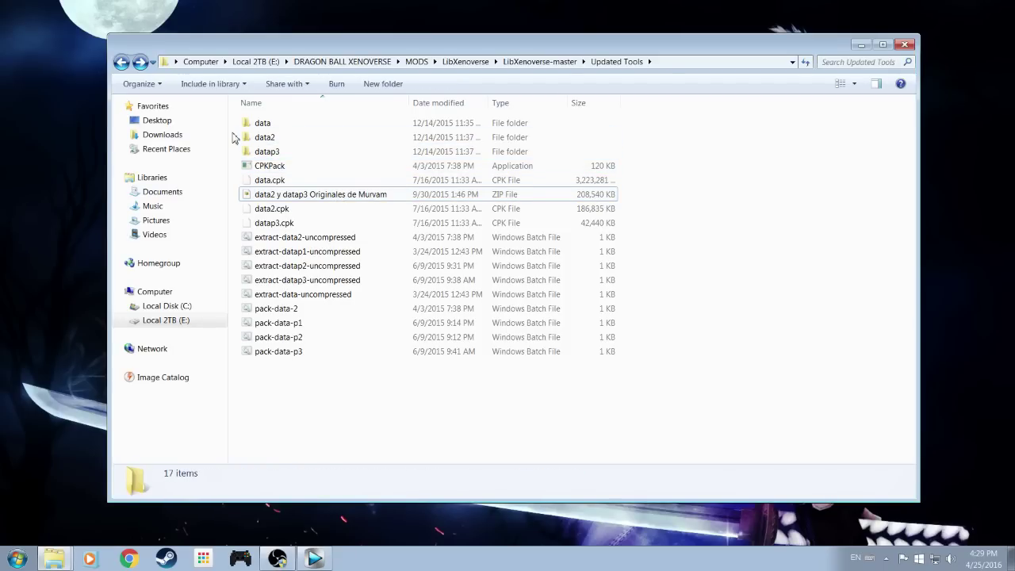
pyautogui.moveTo(236, 139); pyautogui.dragTo(279, 151)
pyautogui.rightClick(281, 146)
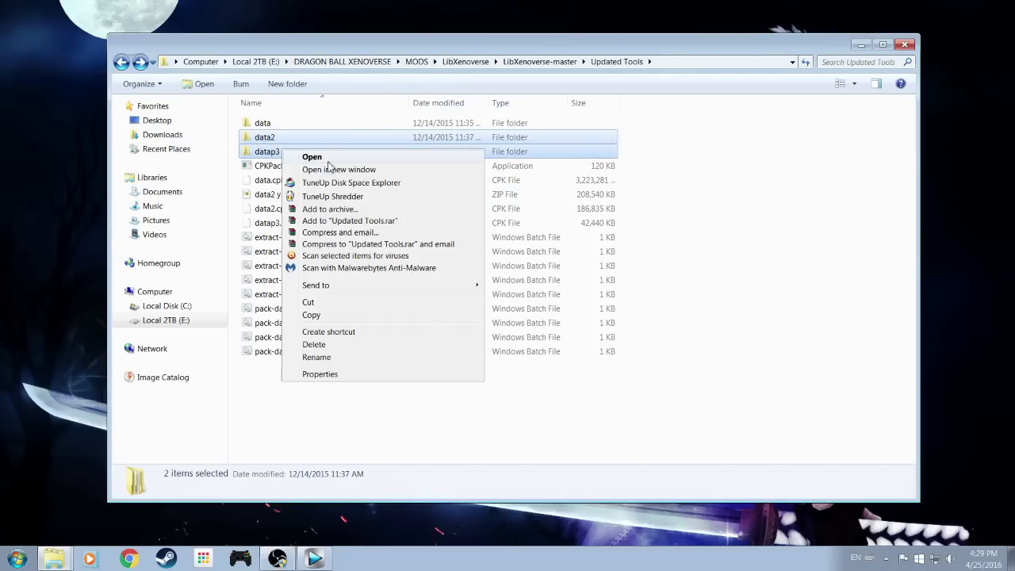
pyautogui.click(336, 317)
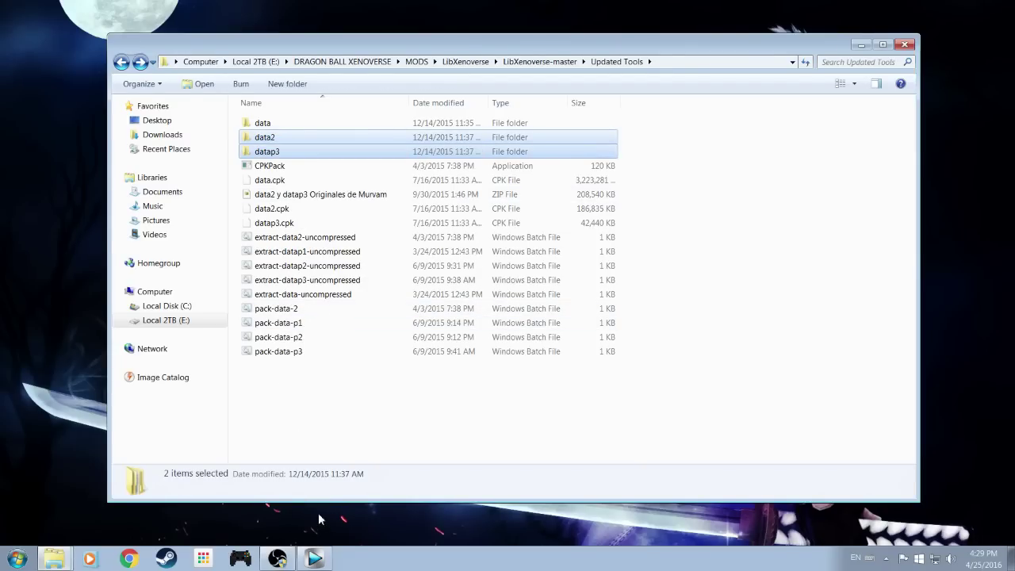
pyautogui.click(70, 555)
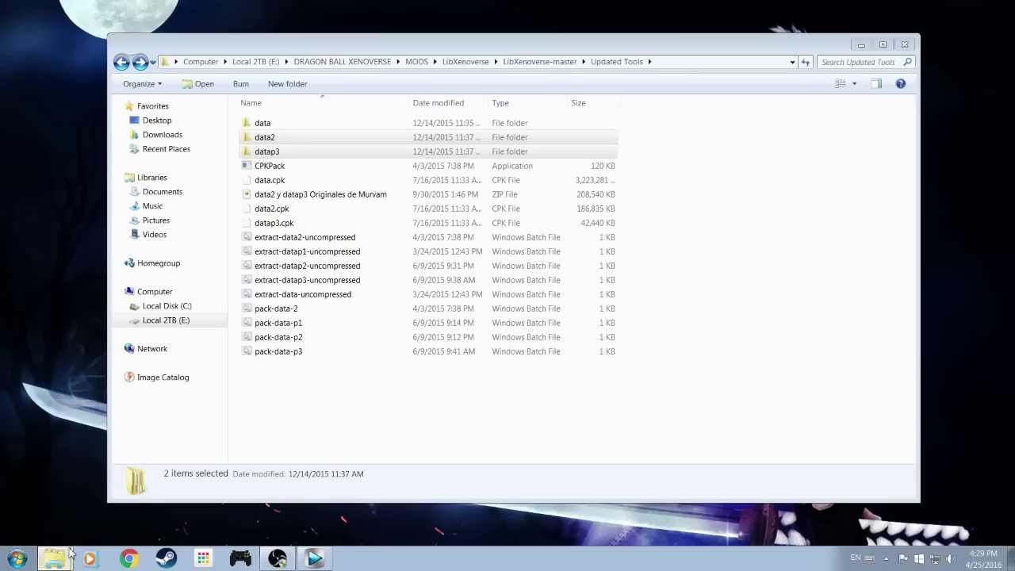
pyautogui.click(165, 527)
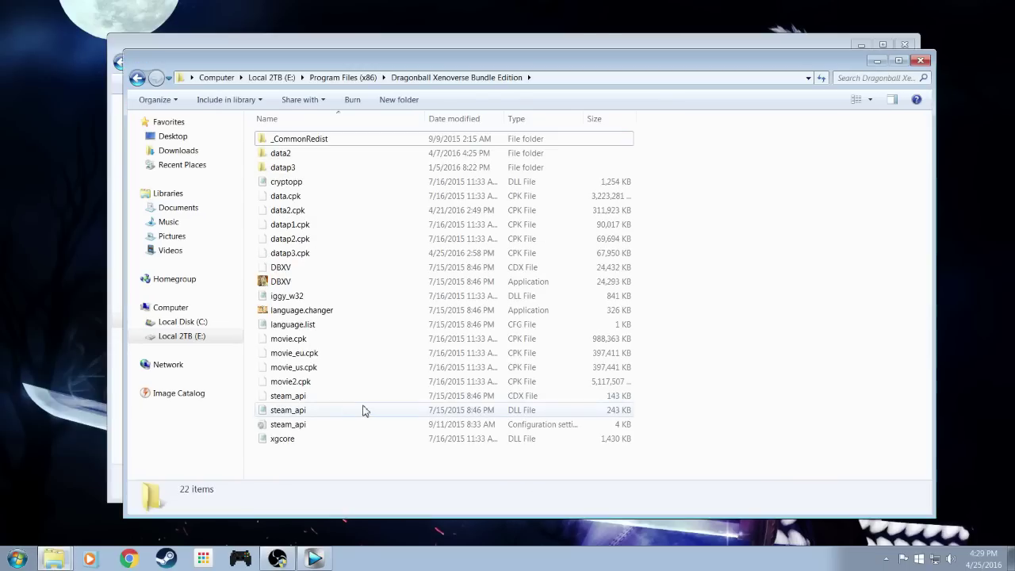
pyautogui.rightClick(730, 225)
pyautogui.click(688, 205)
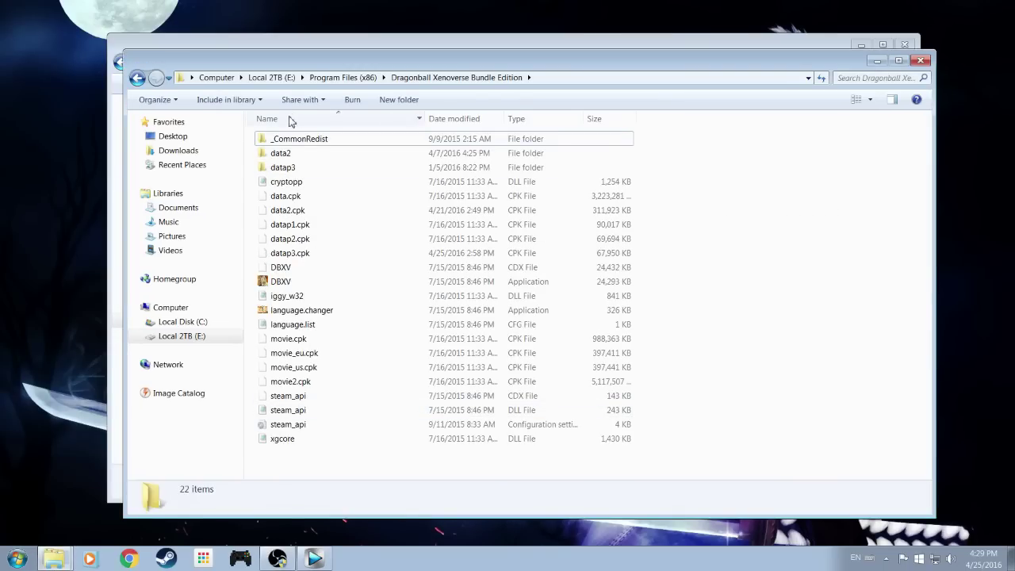
# Step: Examine the data2 and datap3 folders placed in the Dragonball Xenoverse Bundle Edition folder
pyautogui.click(283, 154)
pyautogui.click(284, 167)
pyautogui.click(290, 155)
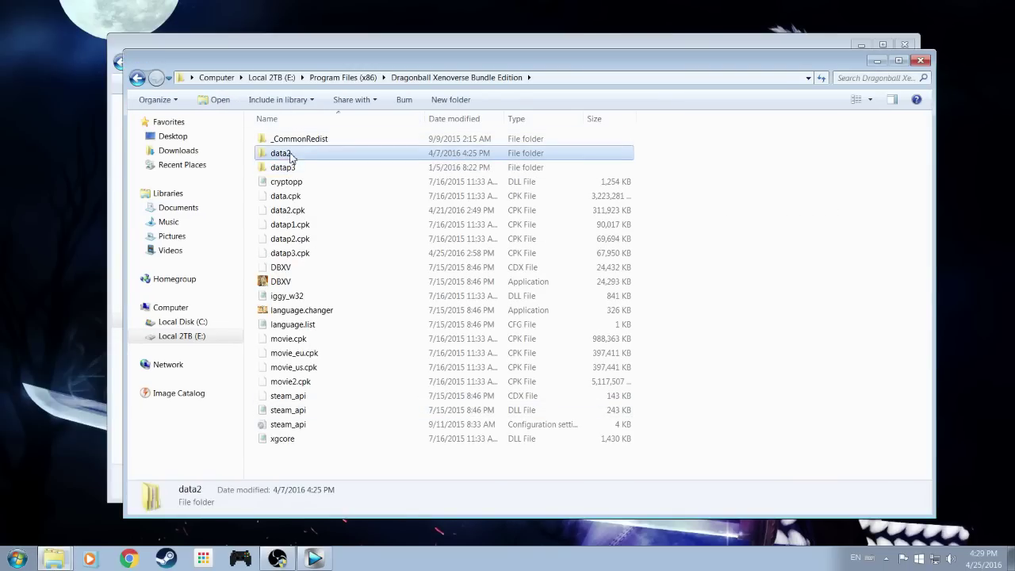
pyautogui.click(294, 167)
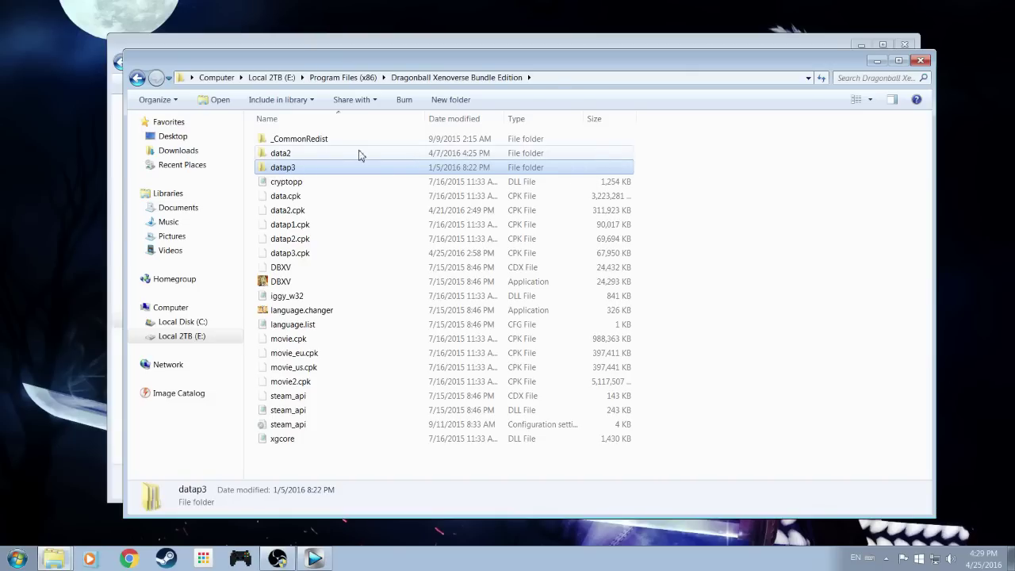
pyautogui.click(289, 157)
pyautogui.click(299, 167)
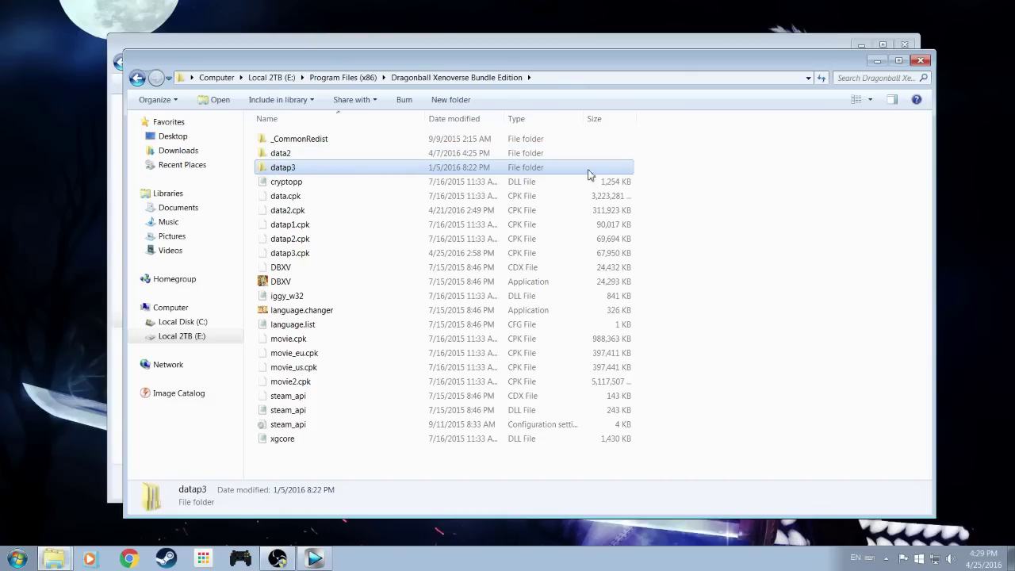
pyautogui.click(732, 169)
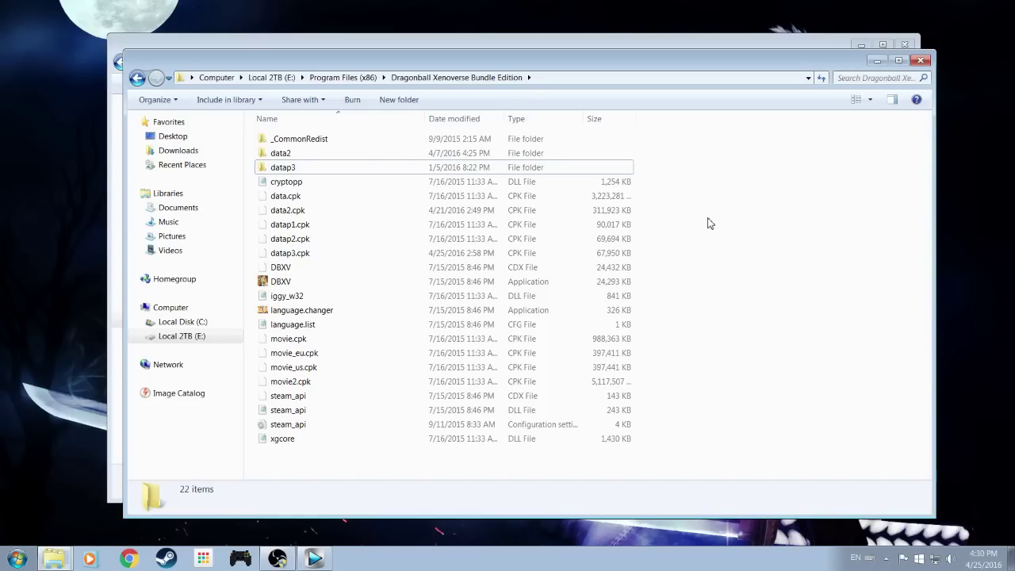
pyautogui.click(287, 155)
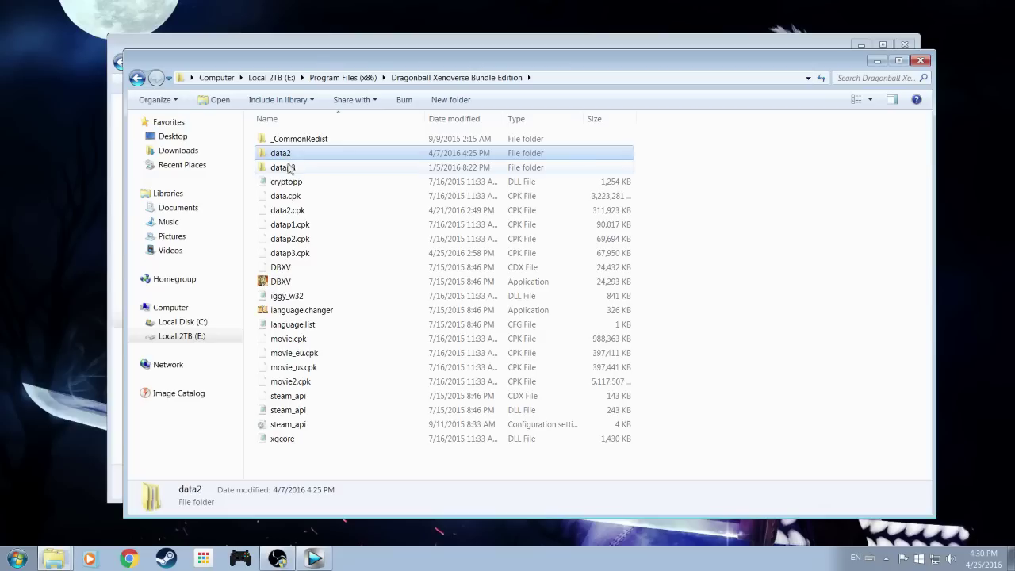
pyautogui.click(290, 168)
pyautogui.click(294, 155)
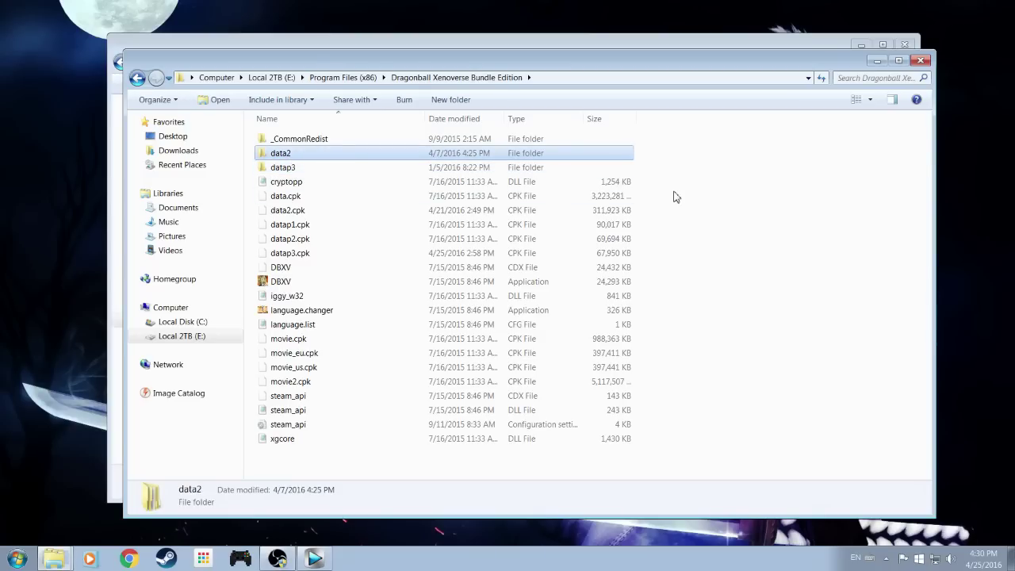
pyautogui.click(683, 275)
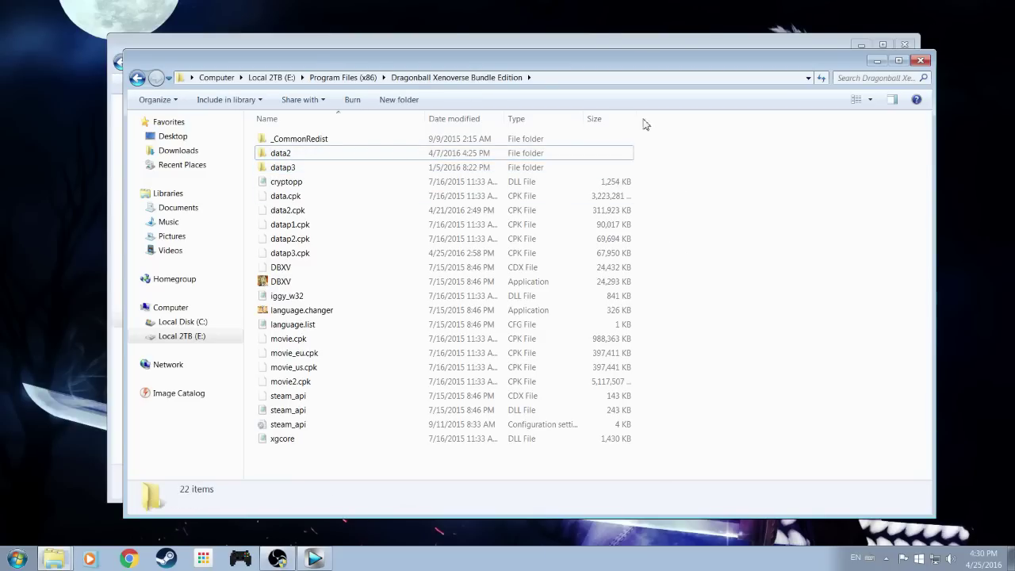
pyautogui.moveTo(628, 70); pyautogui.dragTo(626, 45)
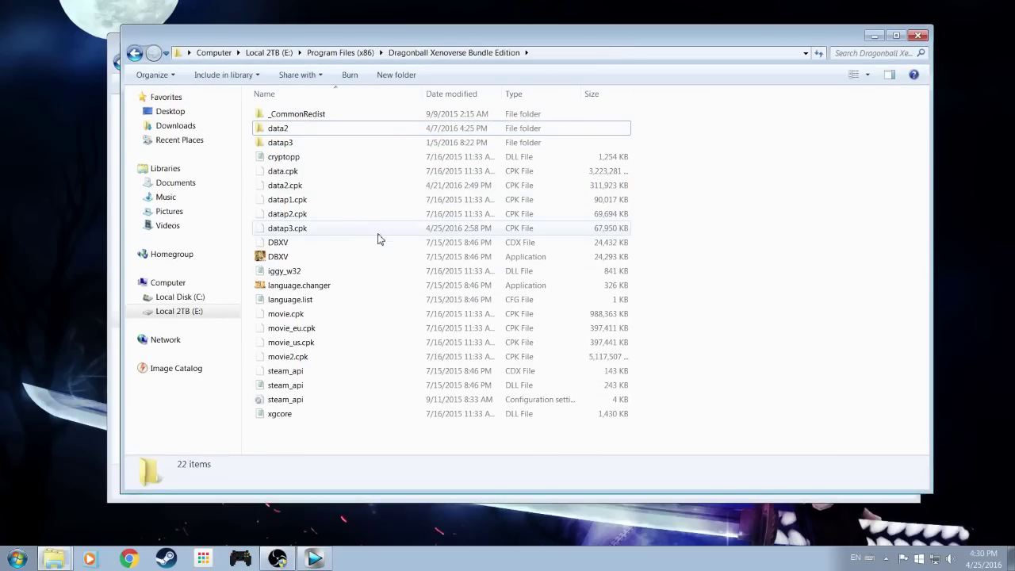
pyautogui.moveTo(500, 42); pyautogui.dragTo(469, 41)
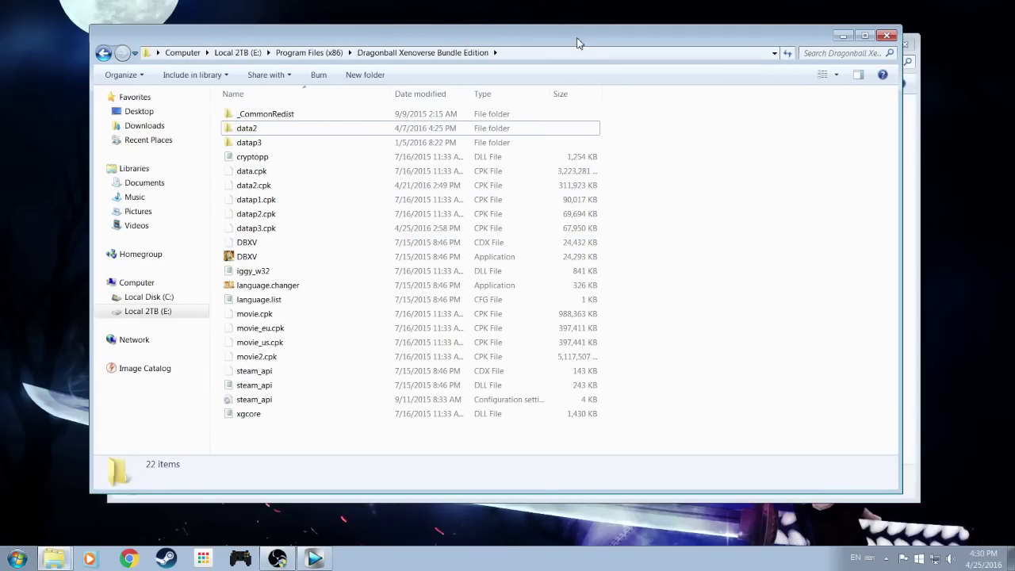
pyautogui.moveTo(576, 38); pyautogui.dragTo(569, 35)
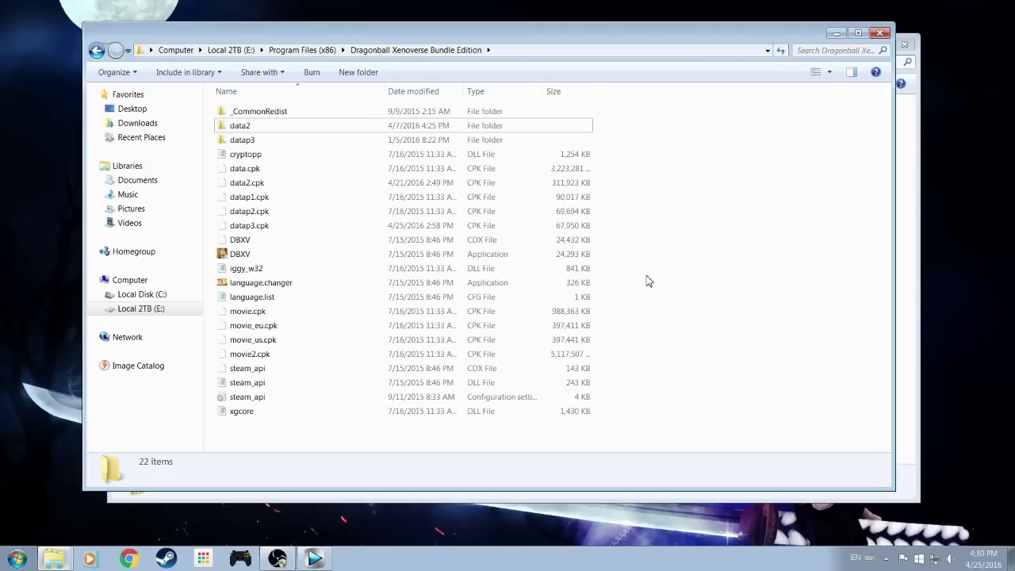
pyautogui.moveTo(505, 32); pyautogui.dragTo(512, 28)
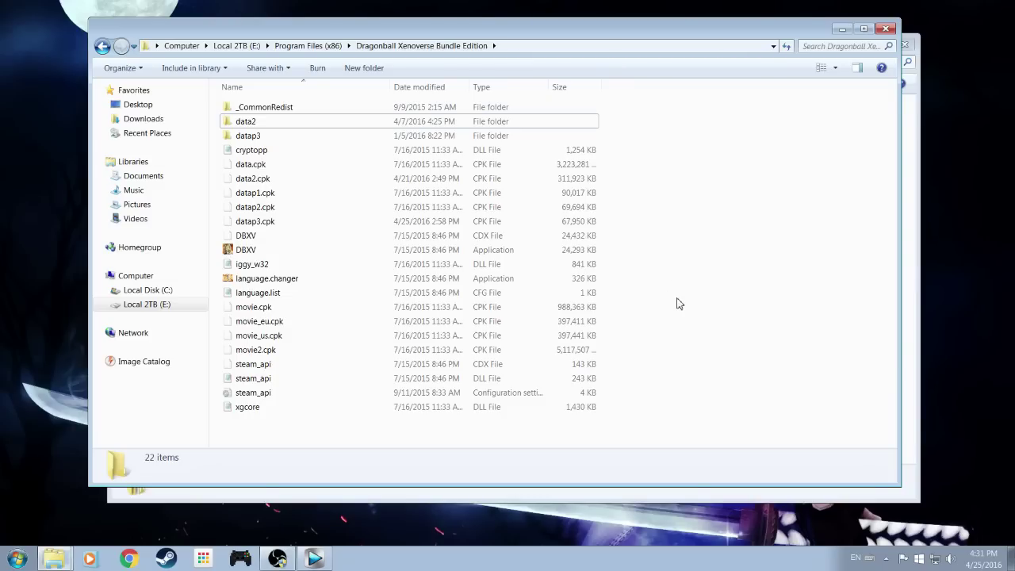
pyautogui.moveTo(611, 32)
pyautogui.mouseDown()
pyautogui.moveTo(583, 23)
pyautogui.moveTo(595, 38)
pyautogui.mouseUp()
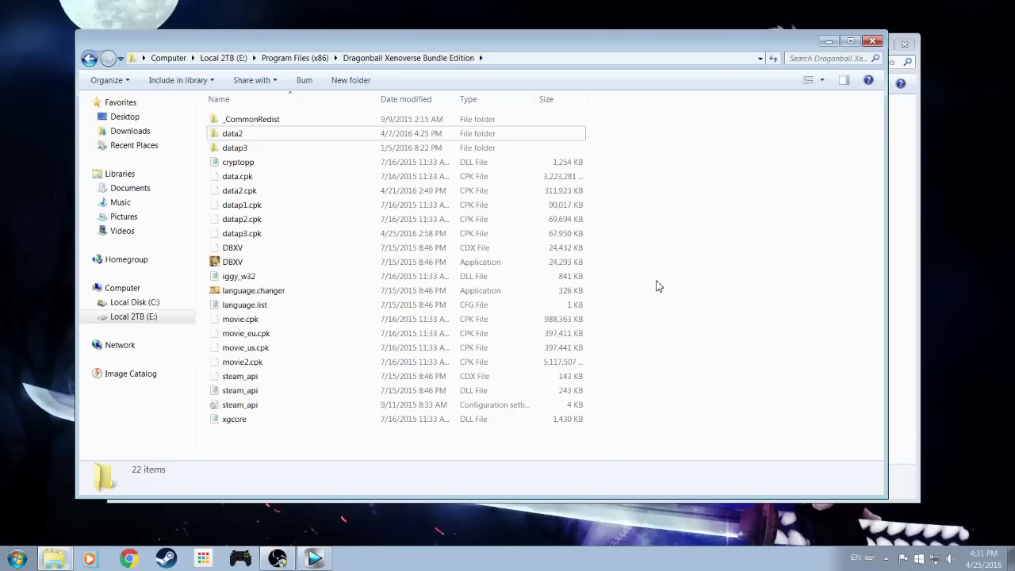
pyautogui.moveTo(631, 50)
pyautogui.mouseDown()
pyautogui.moveTo(586, 49)
pyautogui.moveTo(649, 49)
pyautogui.moveTo(639, 49)
pyautogui.mouseUp()
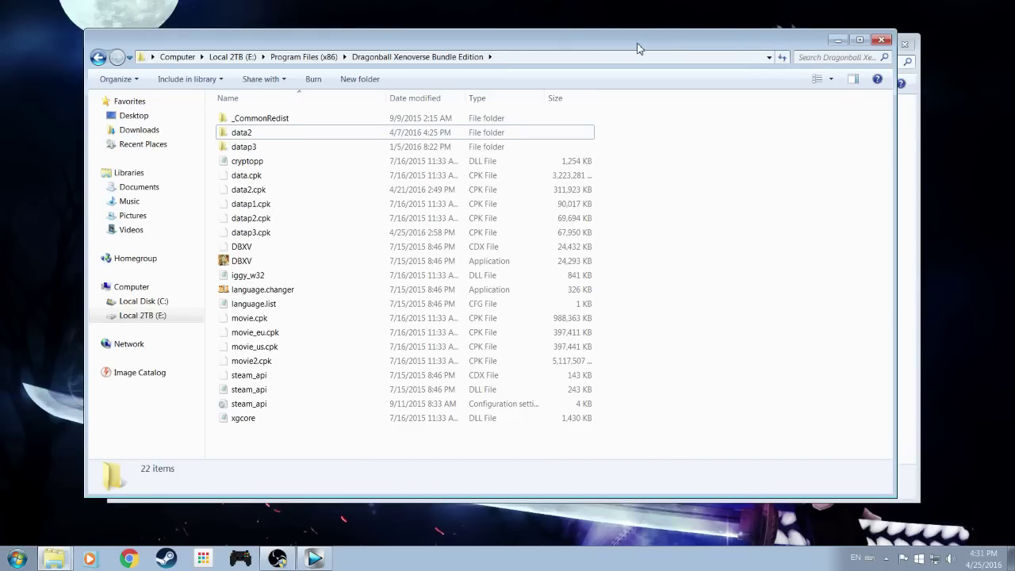
pyautogui.moveTo(639, 49); pyautogui.dragTo(644, 46)
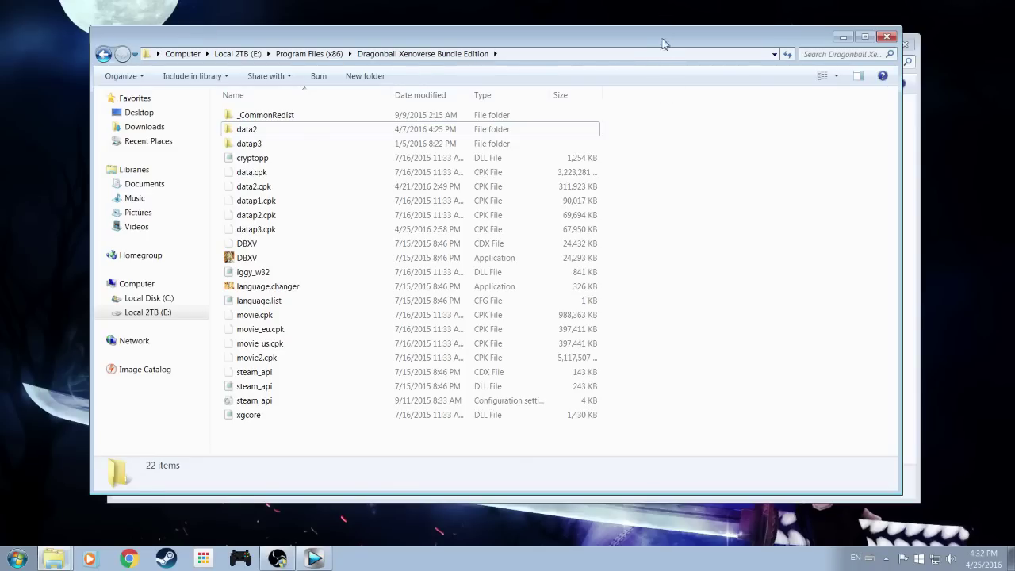
pyautogui.moveTo(666, 41)
pyautogui.mouseDown()
pyautogui.moveTo(632, 33)
pyautogui.moveTo(647, 37)
pyautogui.mouseUp()
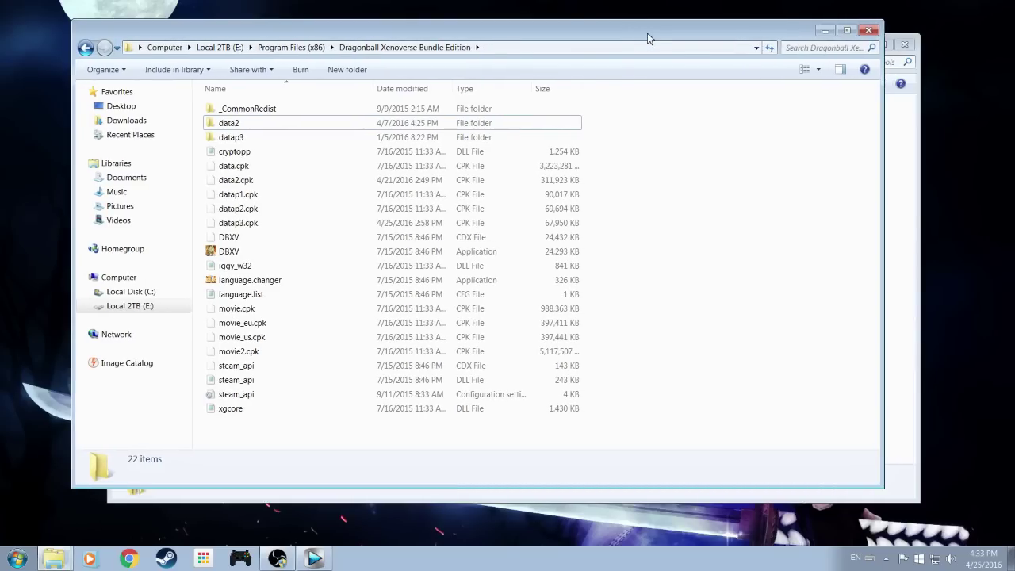
pyautogui.moveTo(647, 37); pyautogui.dragTo(639, 38)
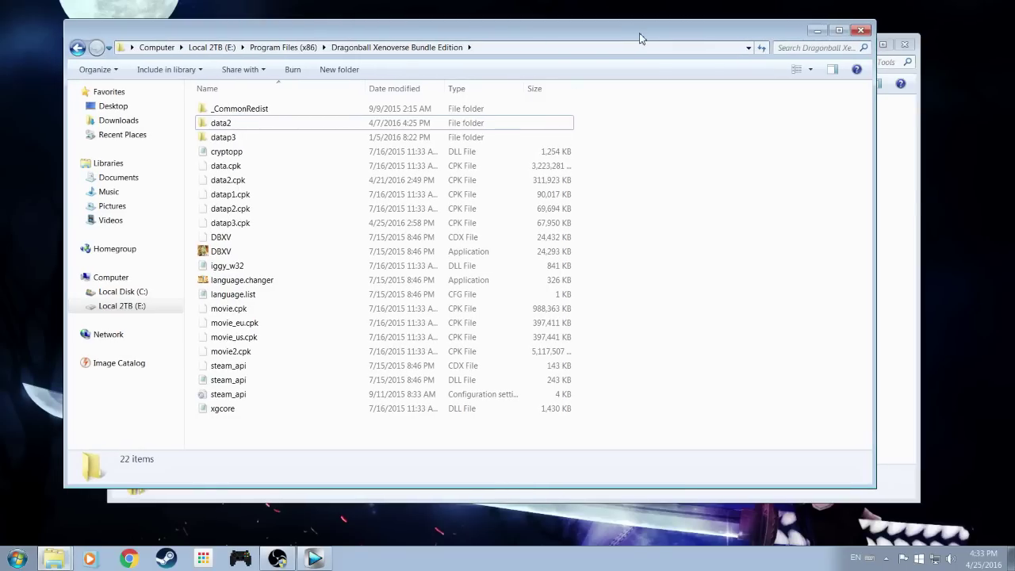